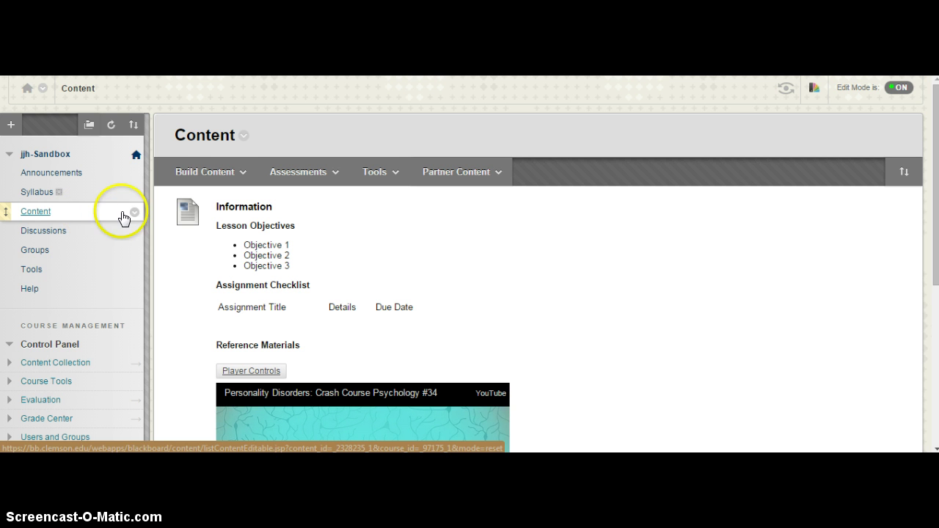
pyautogui.click(174, 176)
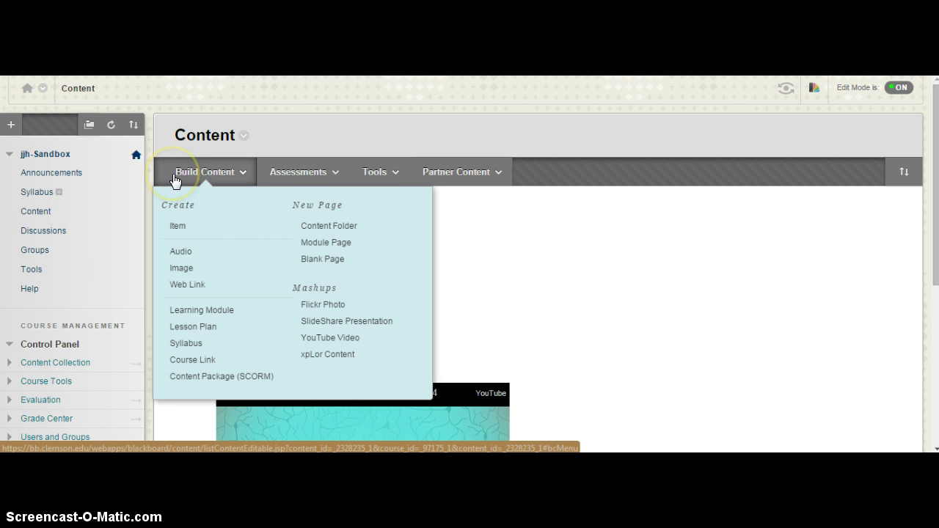
pyautogui.click(285, 176)
pyautogui.click(377, 175)
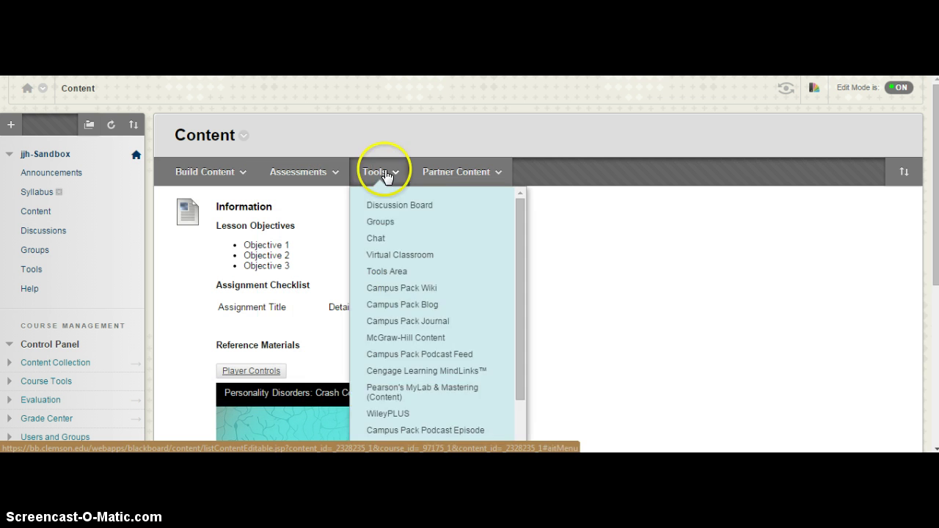
pyautogui.click(470, 176)
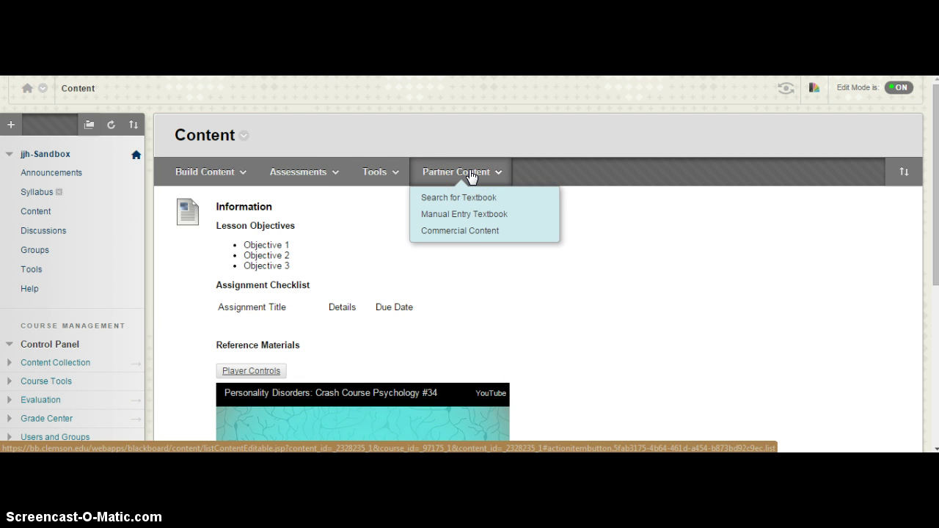
# - Create a new assignment in the Content area and name it Assignment 1
pyautogui.click(314, 177)
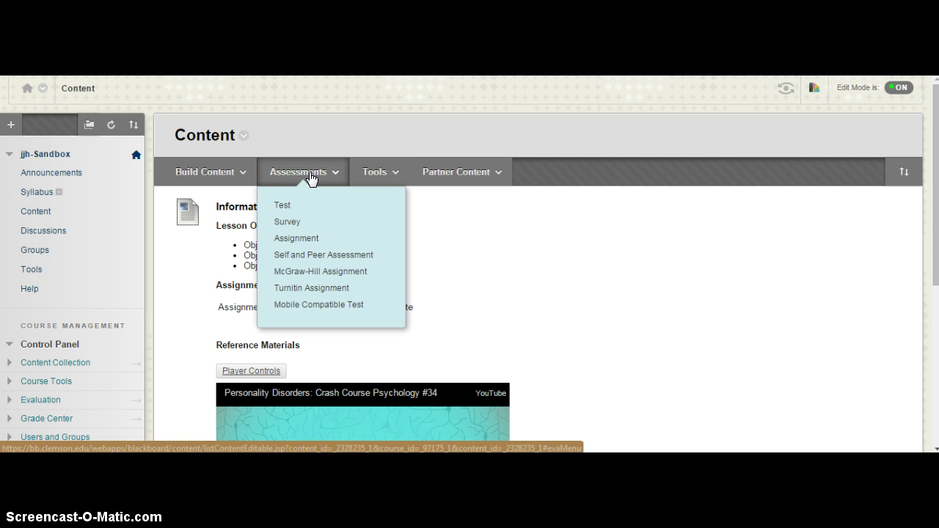
pyautogui.click(311, 178)
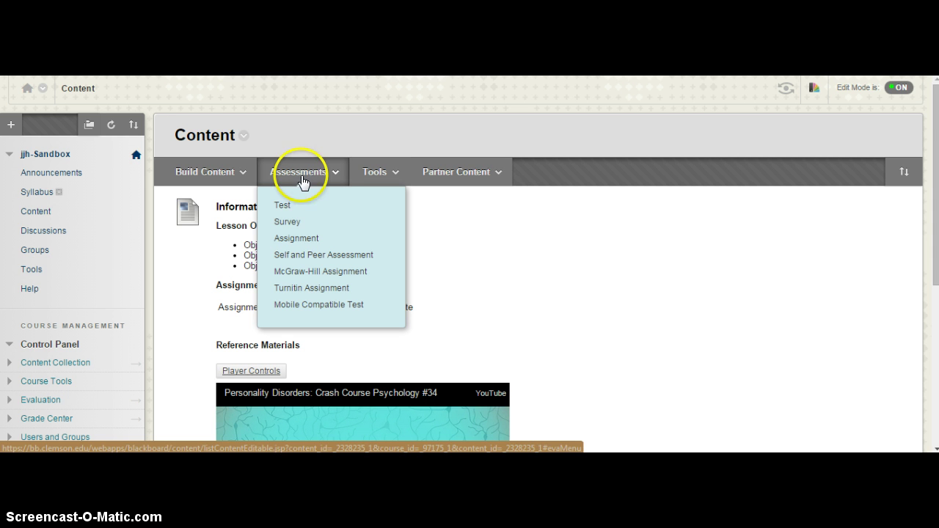
pyautogui.click(296, 240)
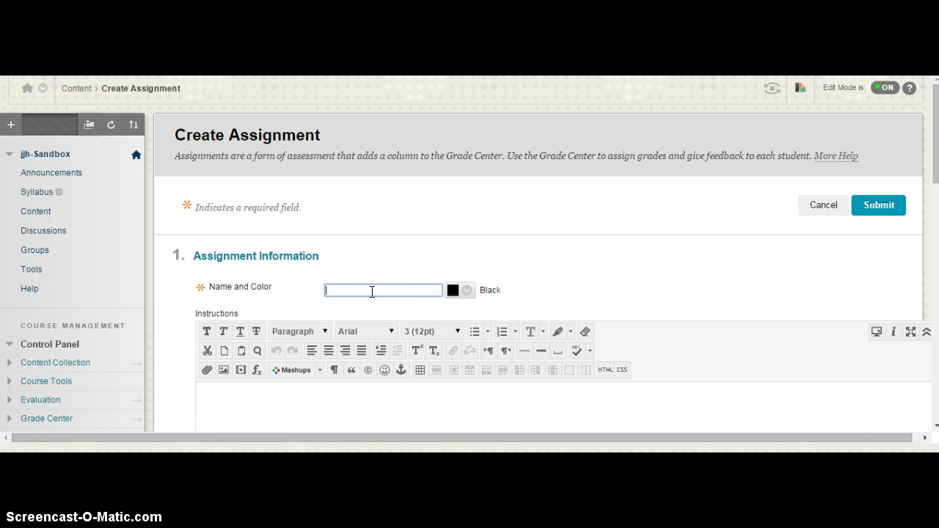
pyautogui.write('Assignment 1')
pyautogui.scroll(-2, 595, 242)
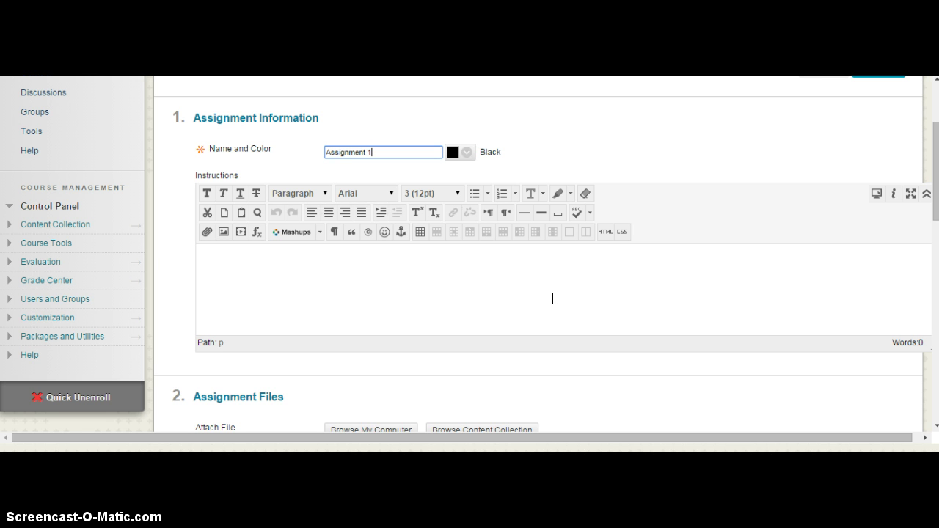
pyautogui.click(925, 194)
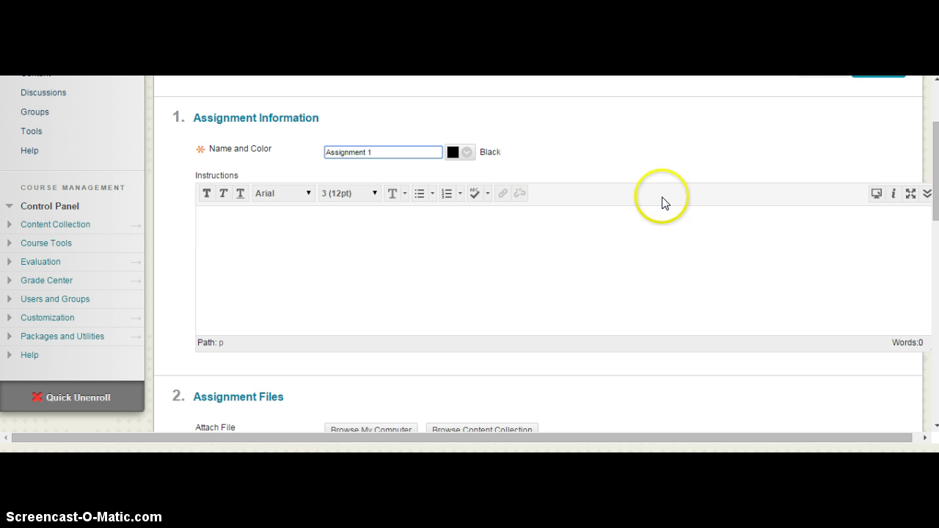
pyautogui.click(927, 195)
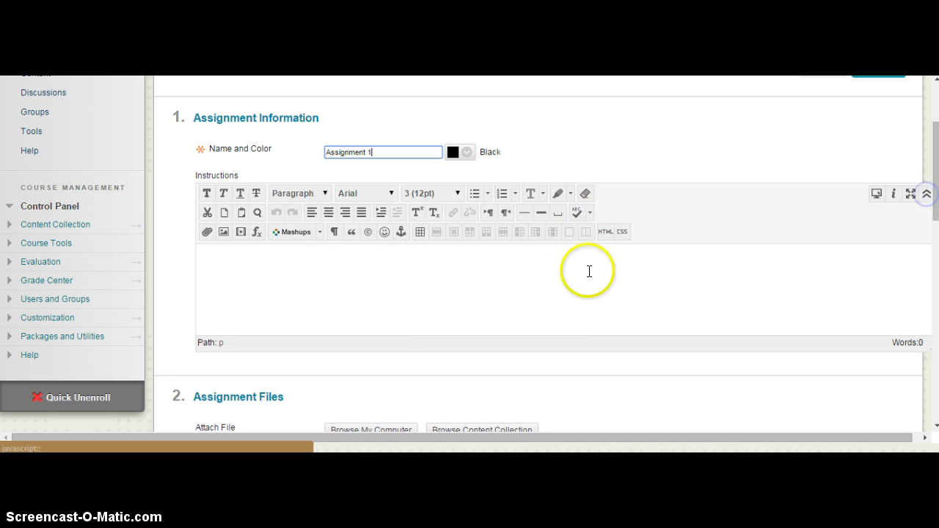
pyautogui.click(357, 295)
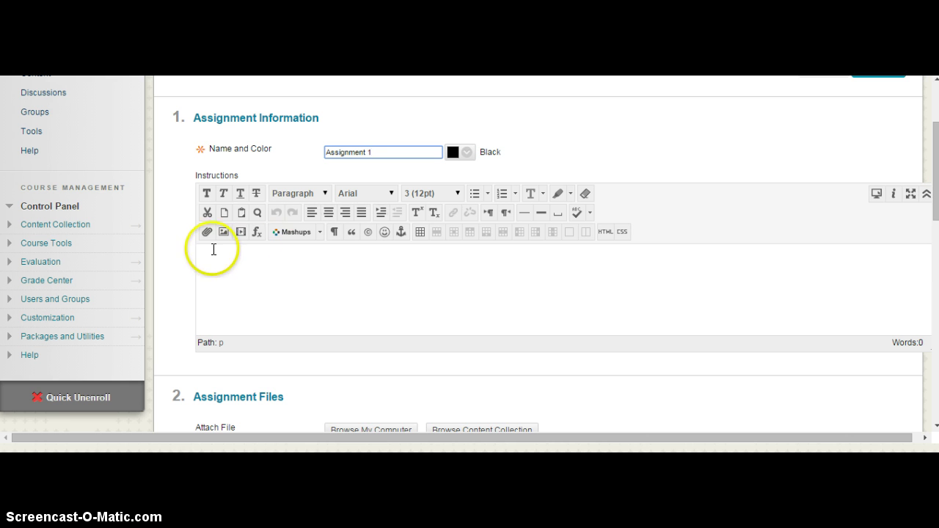
pyautogui.click(291, 234)
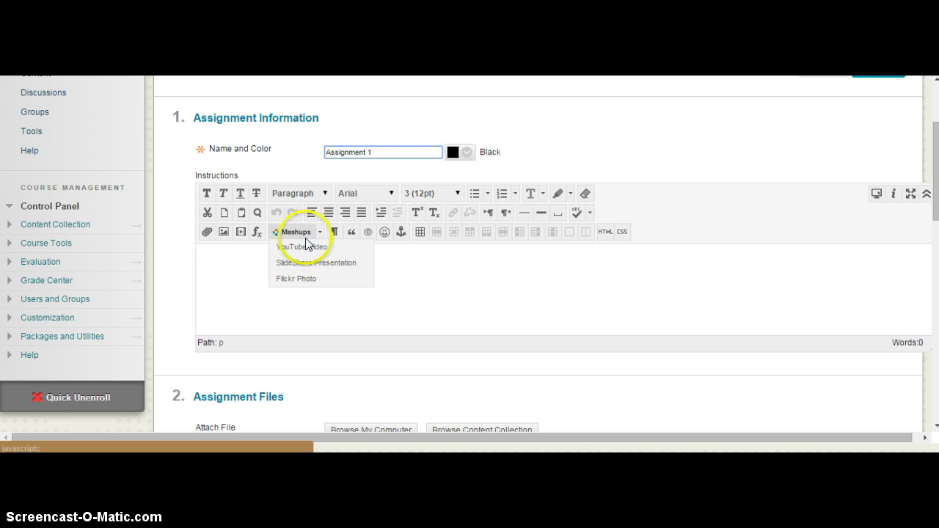
# - Paste the prepared text with Assignment Objectives, Directions and a red Due Date heading into the assignment's instructions
pyautogui.click(477, 279)
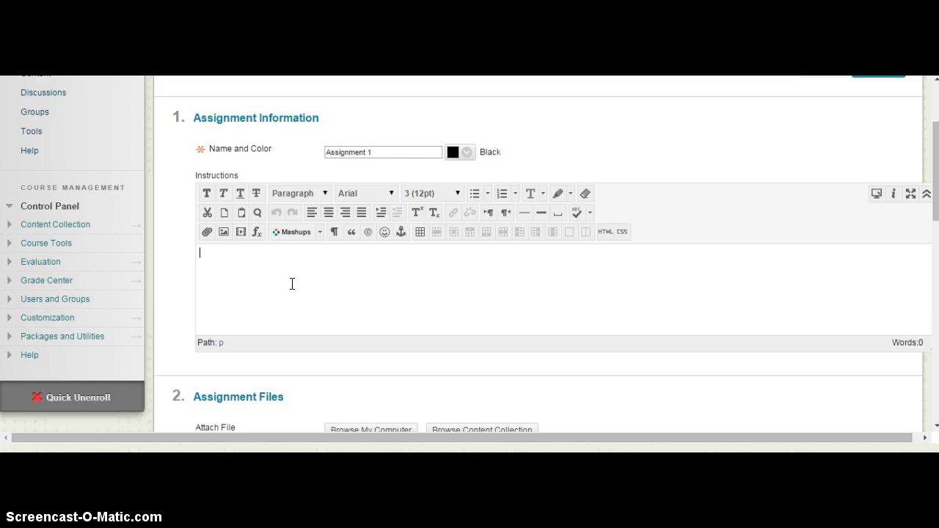
pyautogui.click(272, 451)
pyautogui.hotkey('ctrl', 'v')
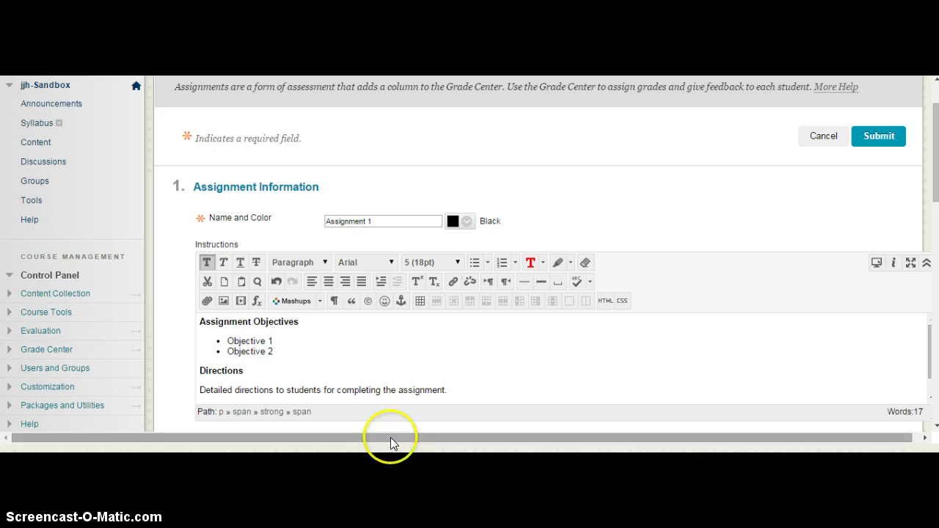
pyautogui.scroll(-1, 493, 375)
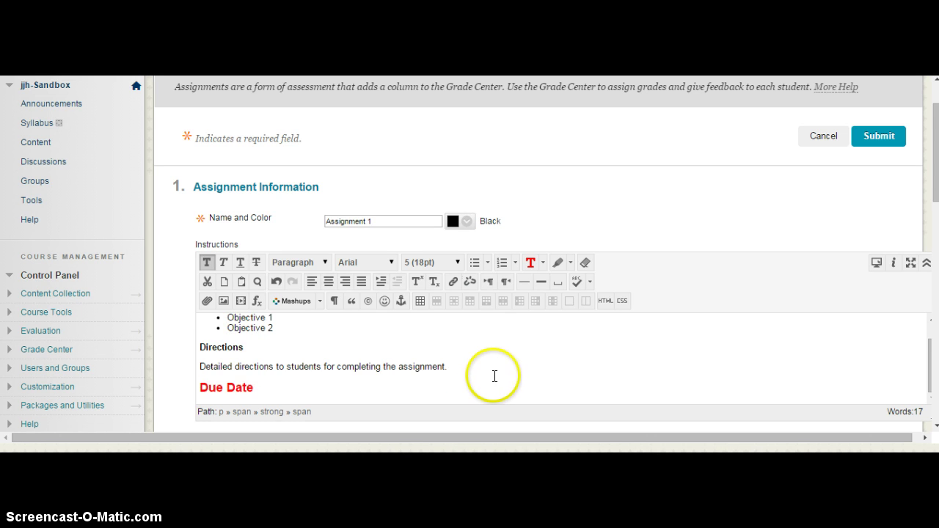
# - Attach the file phy unit 1.docx from the computer's Documents library to the assignment
pyautogui.scroll(-2, 452, 371)
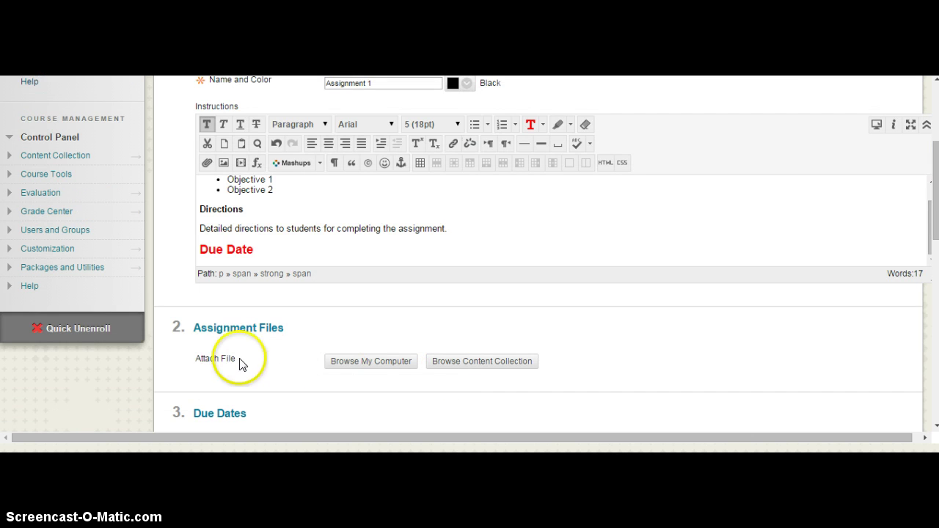
pyautogui.click(228, 314)
pyautogui.click(340, 360)
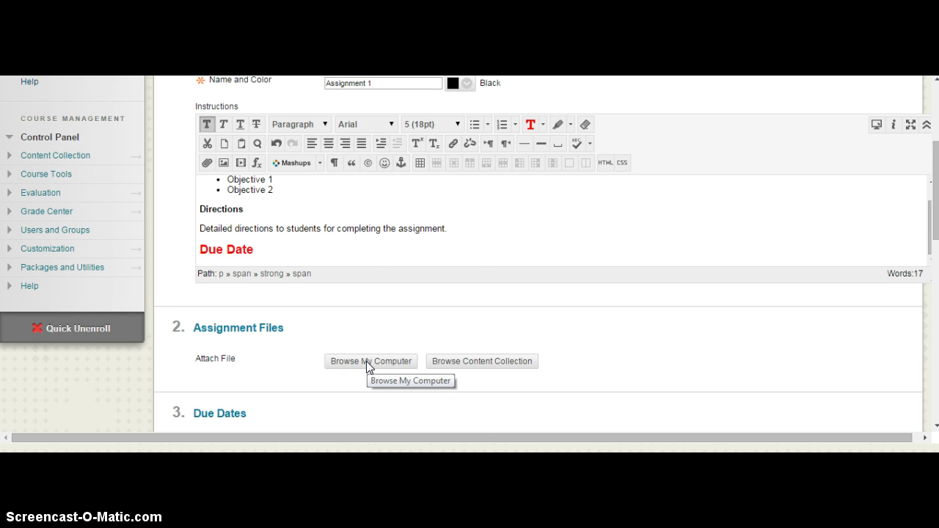
pyautogui.click(367, 361)
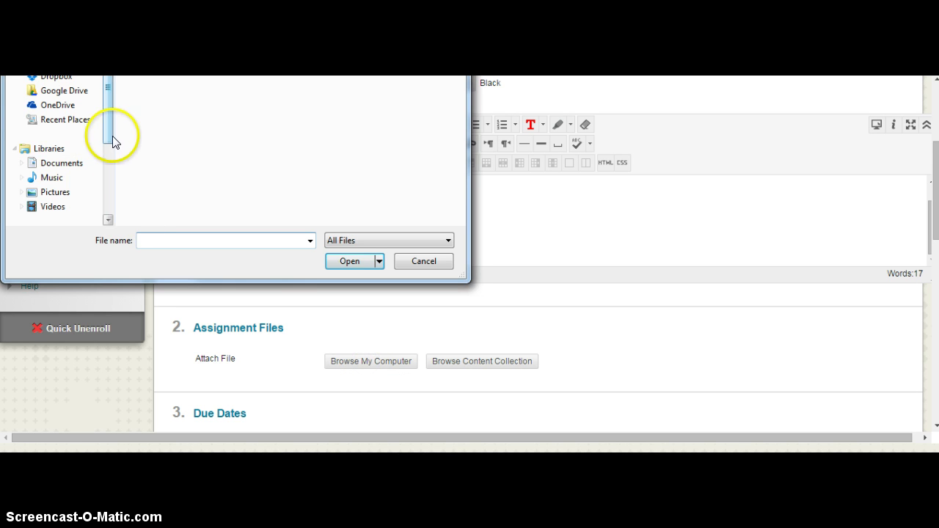
pyautogui.moveTo(199, 0); pyautogui.dragTo(248, 94)
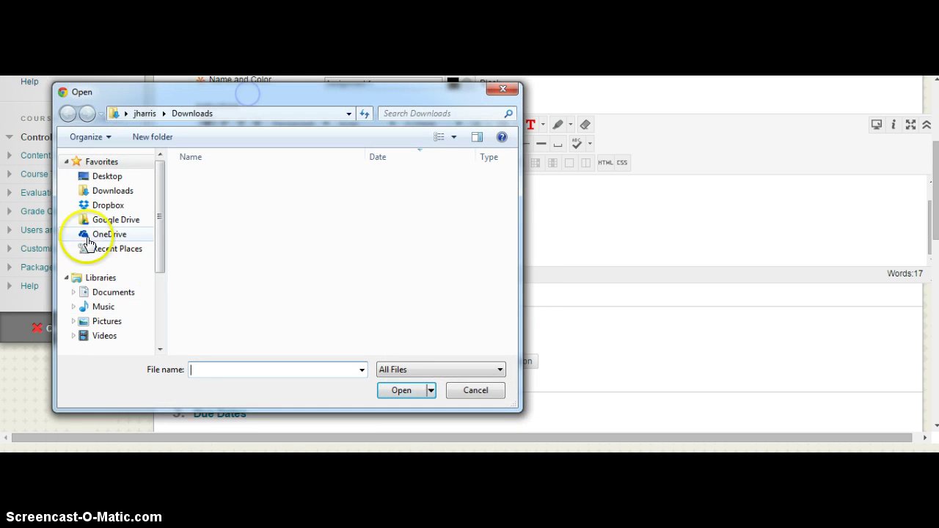
pyautogui.click(125, 297)
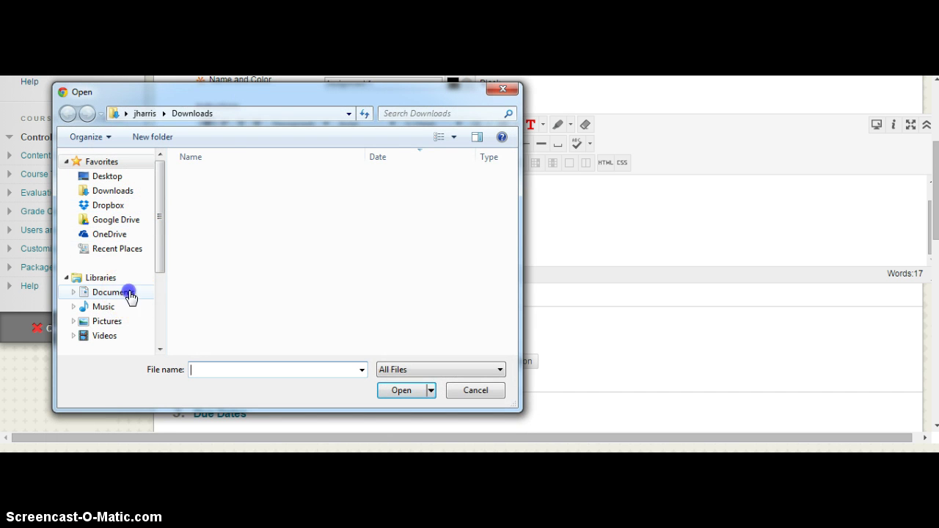
pyautogui.click(222, 276)
pyautogui.click(401, 391)
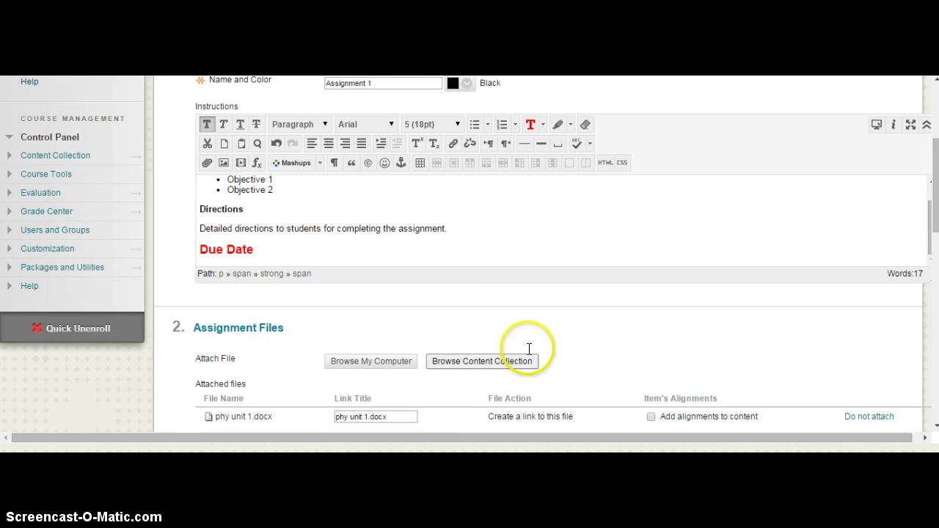
# - Enable the assignment's due date with 12/29/2014 at 11:59 PM
pyautogui.scroll(-2, 675, 308)
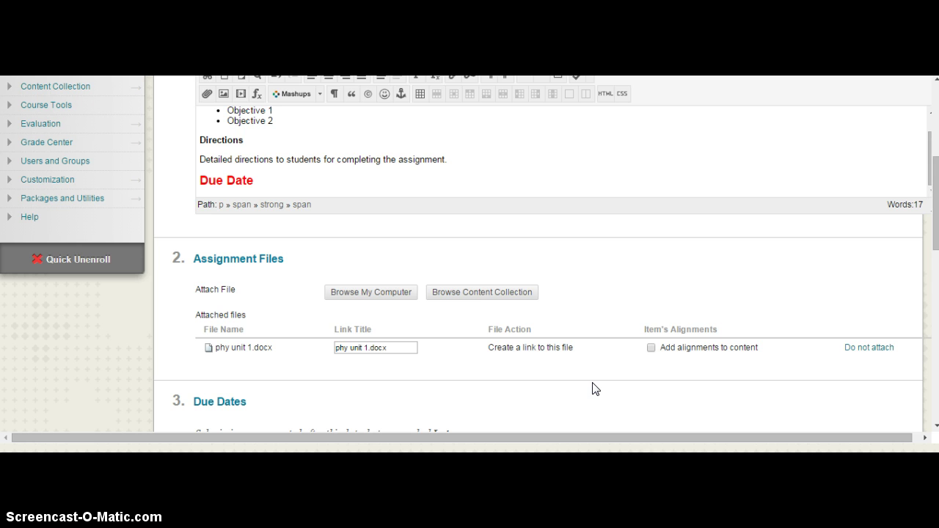
pyautogui.scroll(-2, 543, 360)
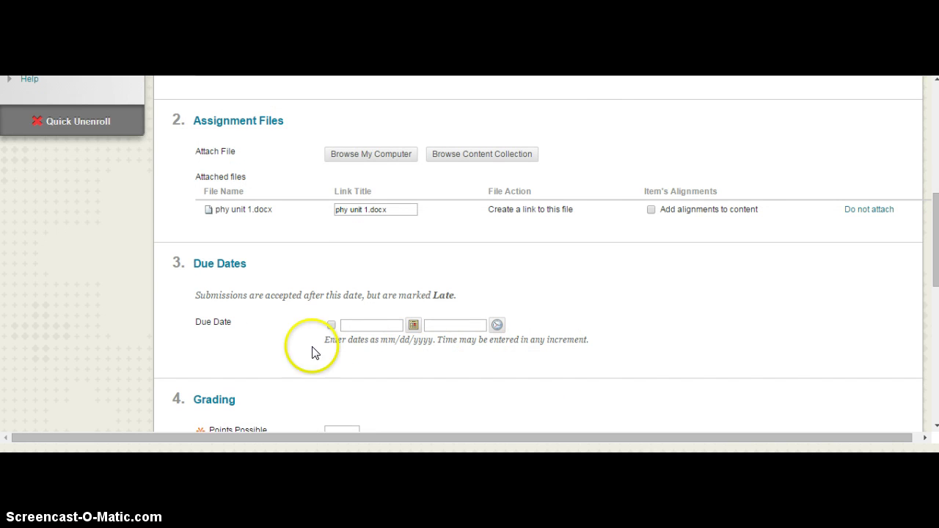
pyautogui.scroll(-1, 248, 324)
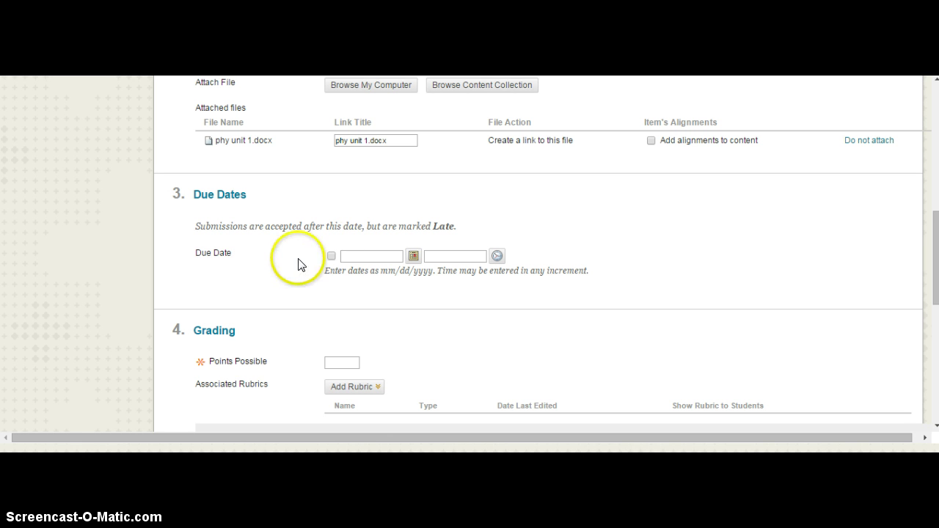
pyautogui.click(331, 256)
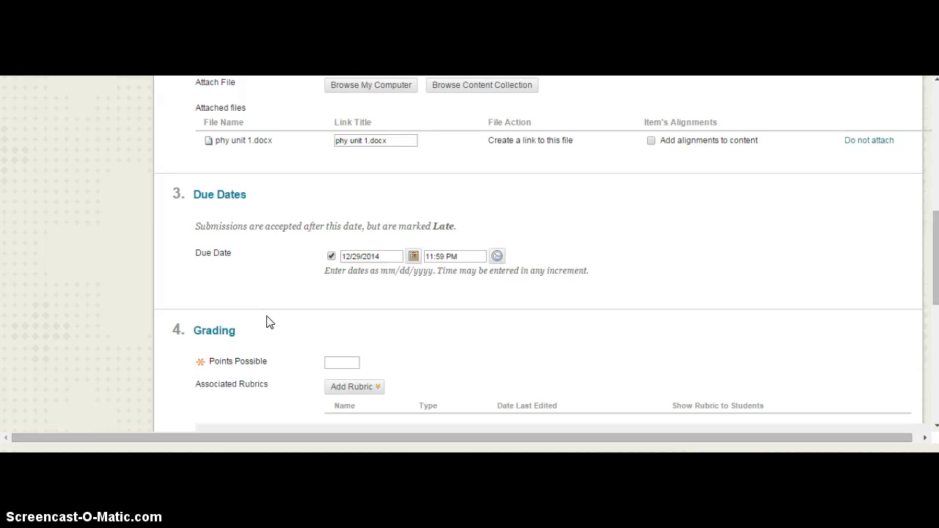
# - Set the points possible for the assignment to 30
pyautogui.scroll(-1, 279, 323)
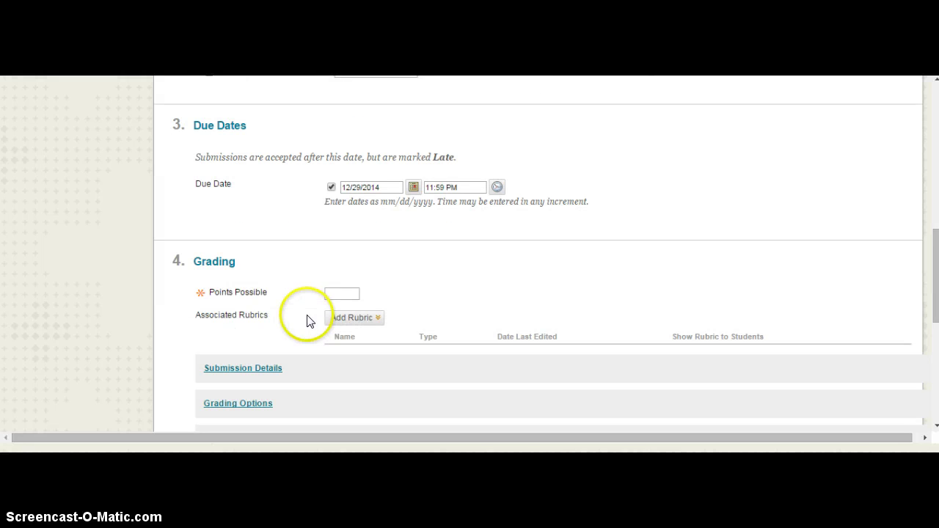
pyautogui.click(351, 292)
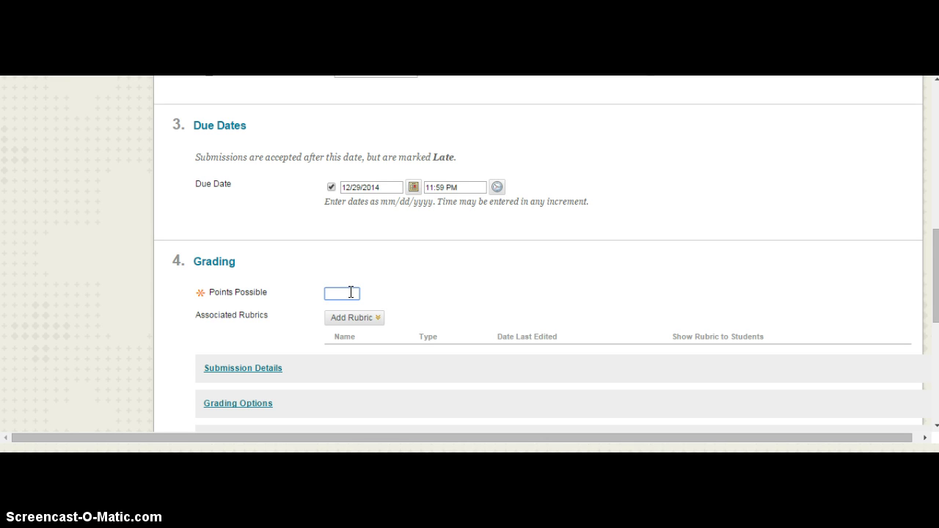
pyautogui.write('30')
pyautogui.click(342, 308)
pyautogui.click(415, 301)
pyautogui.scroll(-1, 416, 302)
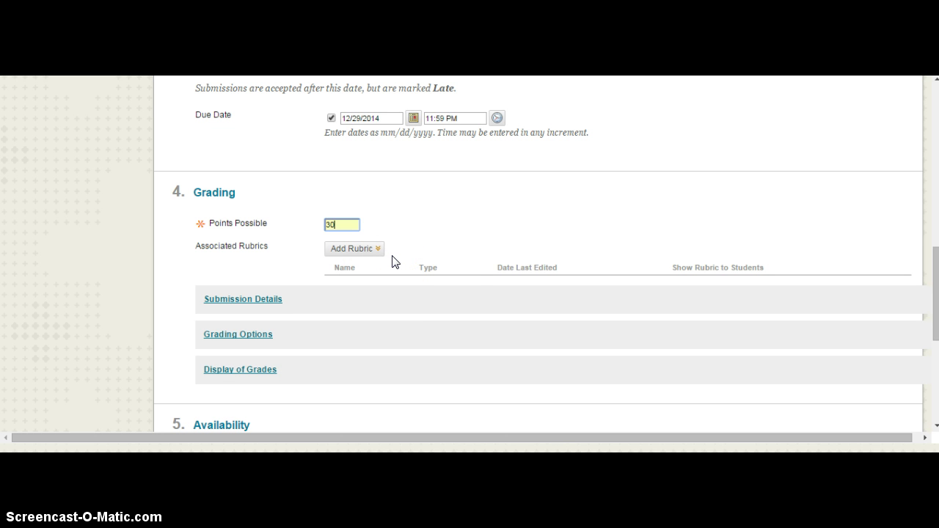
pyautogui.click(355, 251)
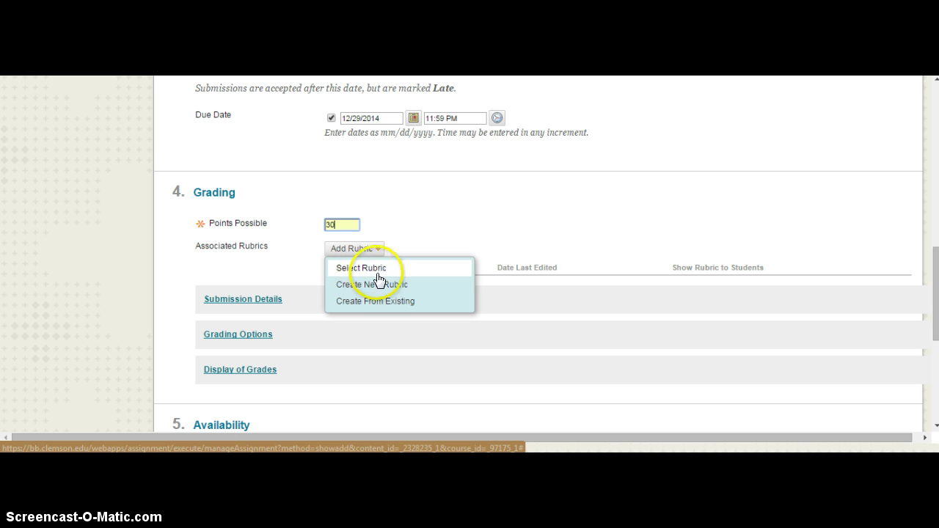
pyautogui.click(409, 301)
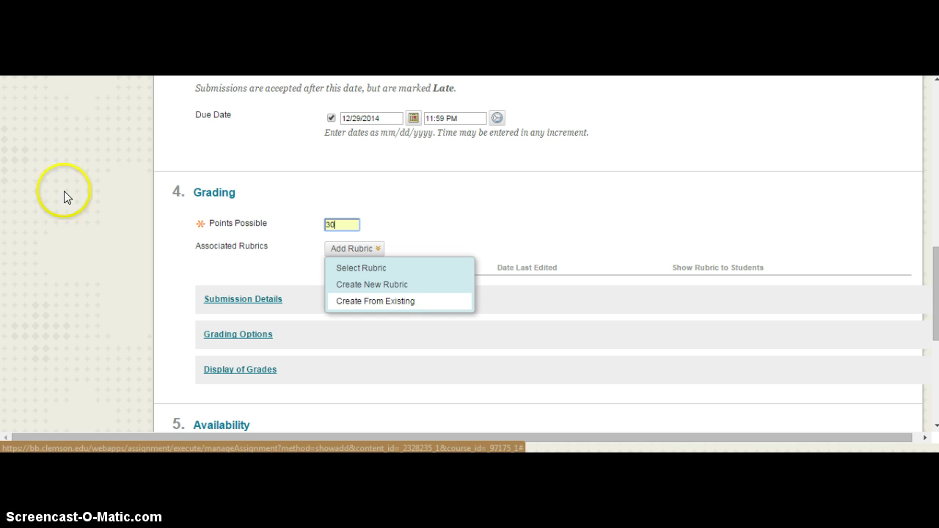
# - Expand the submission details and examine the assignment type and number-of-attempts choices
pyautogui.click(230, 299)
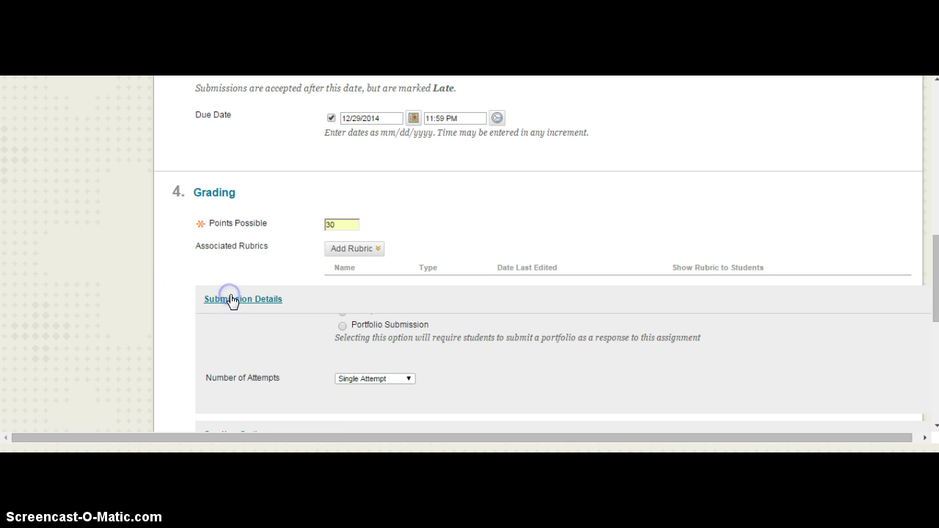
pyautogui.scroll(-1, 224, 316)
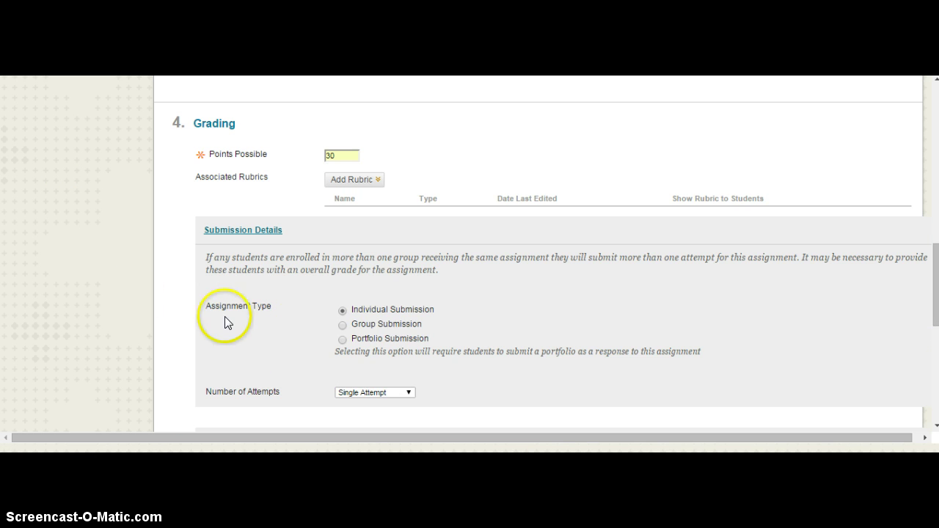
pyautogui.scroll(-1, 199, 315)
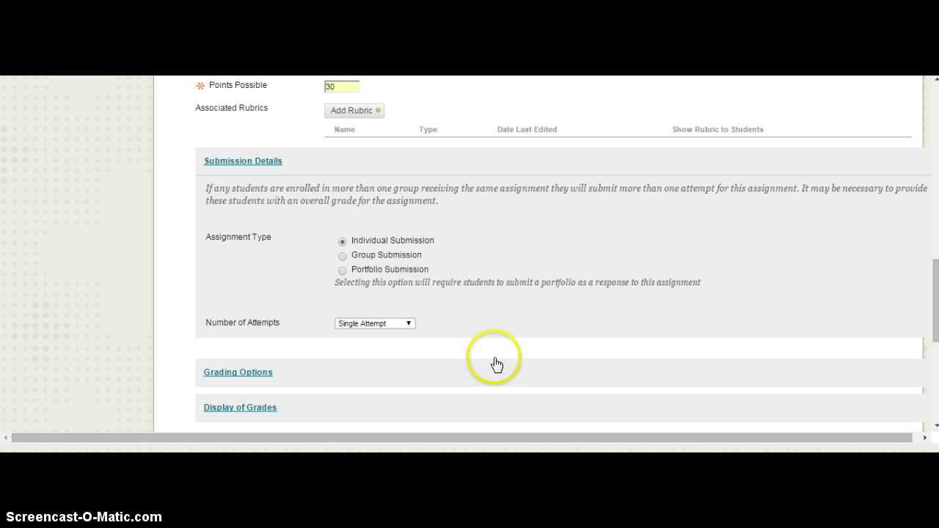
pyautogui.click(409, 323)
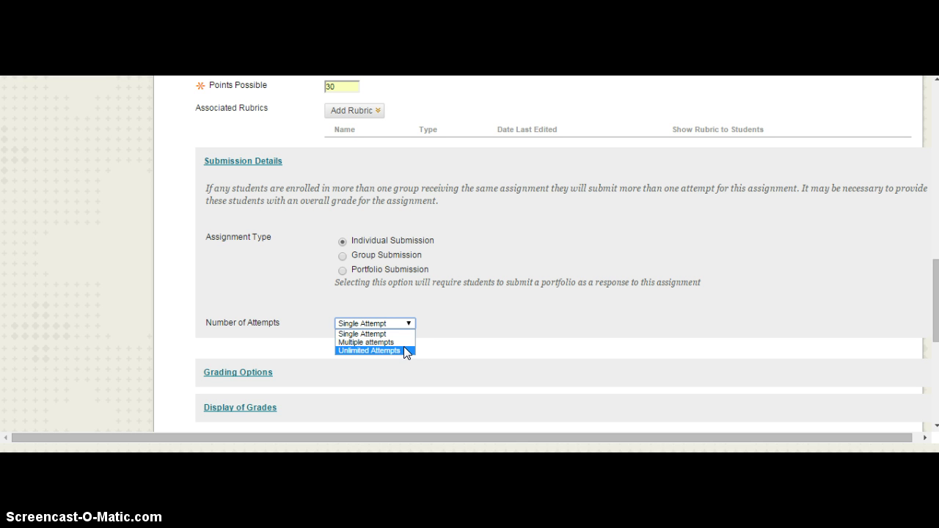
pyautogui.click(473, 343)
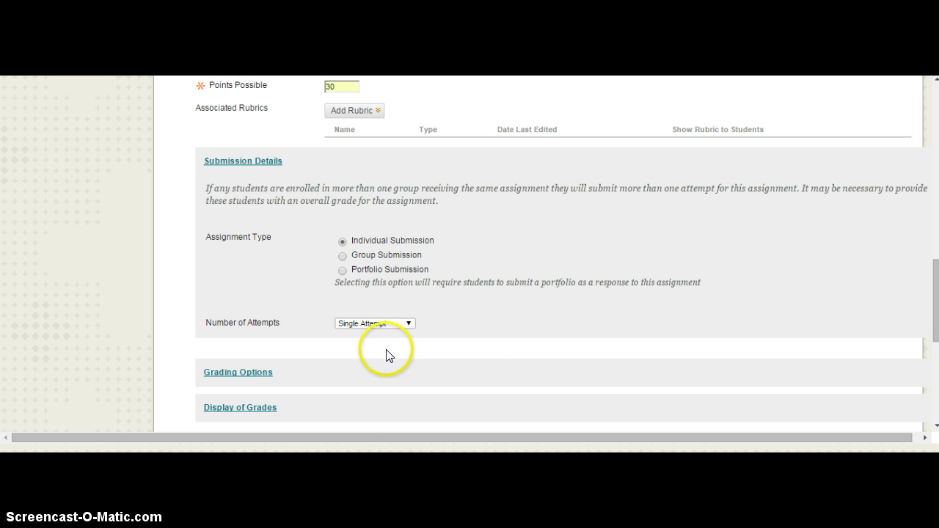
# - Expand the grading options and examine the anonymous and delegated grading choices
pyautogui.scroll(-1, 330, 334)
pyautogui.click(237, 303)
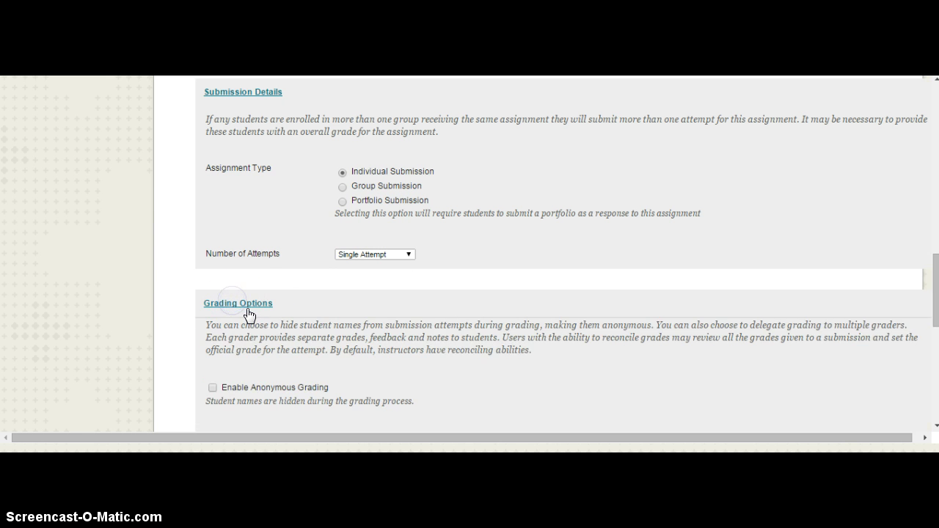
pyautogui.scroll(-2, 553, 328)
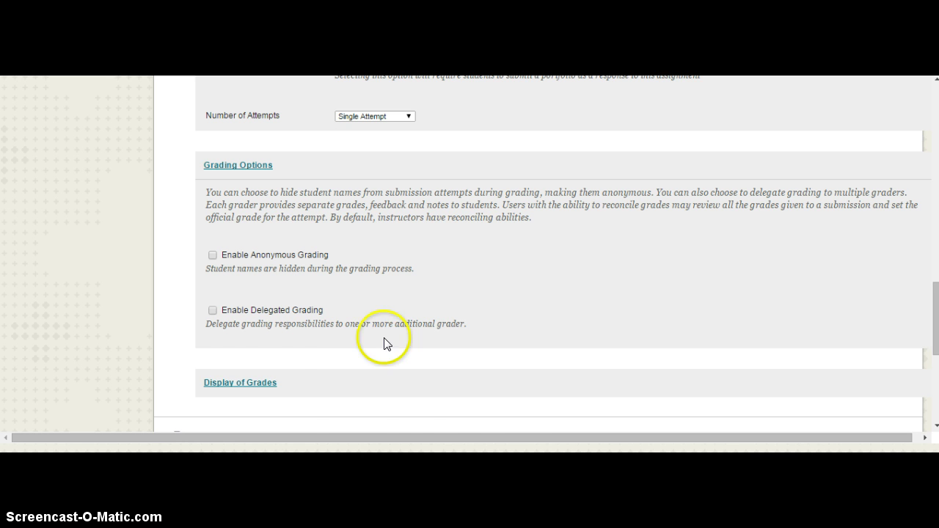
# - Expand the grade display settings and choose Score as the primary grade display format
pyautogui.scroll(-2, 387, 344)
pyautogui.click(236, 314)
pyautogui.scroll(-2, 511, 366)
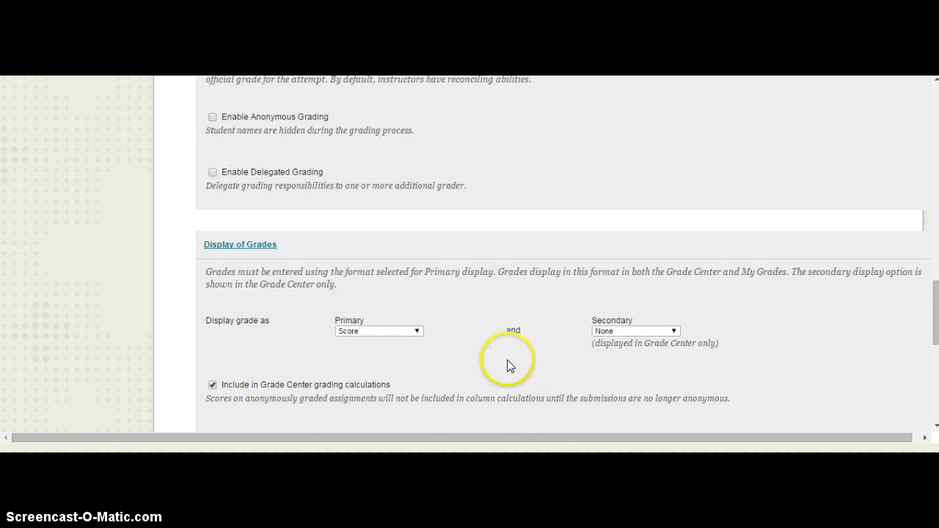
pyautogui.scroll(-1, 356, 352)
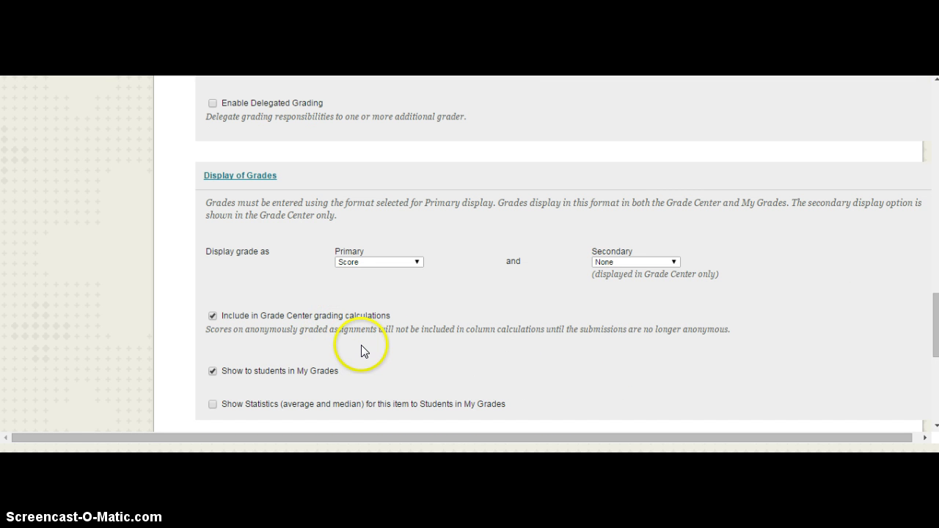
pyautogui.click(408, 265)
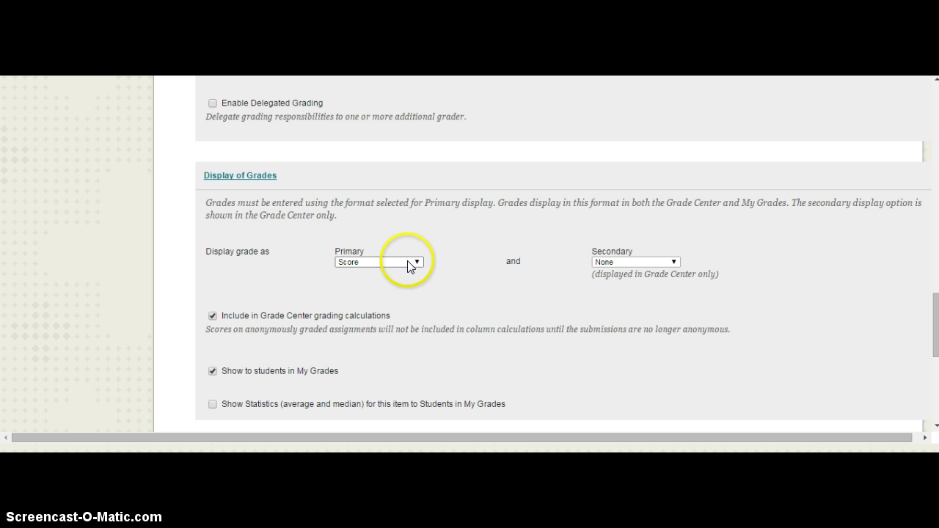
pyautogui.click(408, 262)
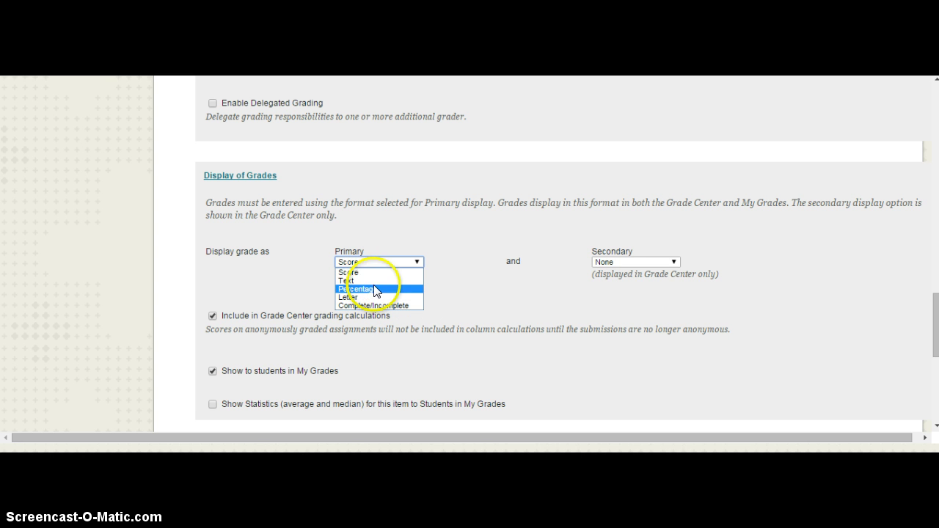
pyautogui.click(416, 273)
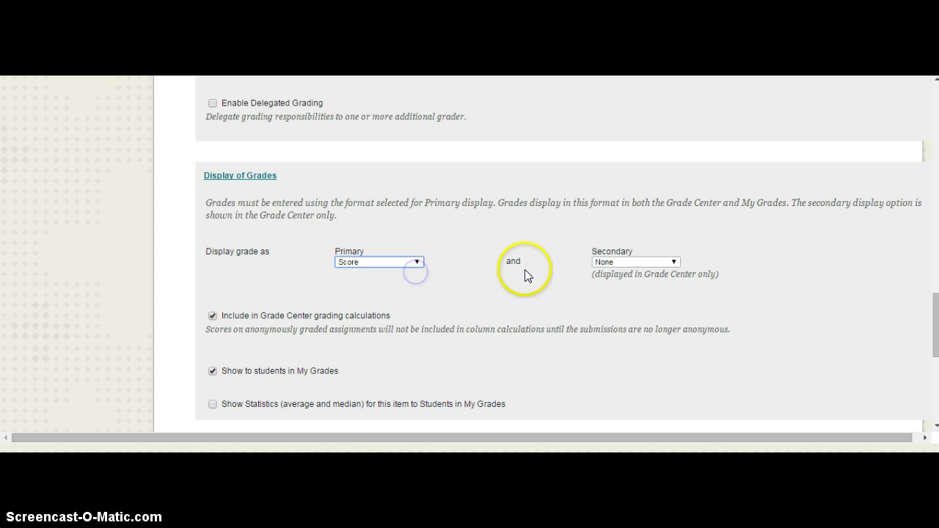
# - Examine the secondary grade display formats and the options for grading calculations, My Grades visibility and statistics
pyautogui.click(620, 264)
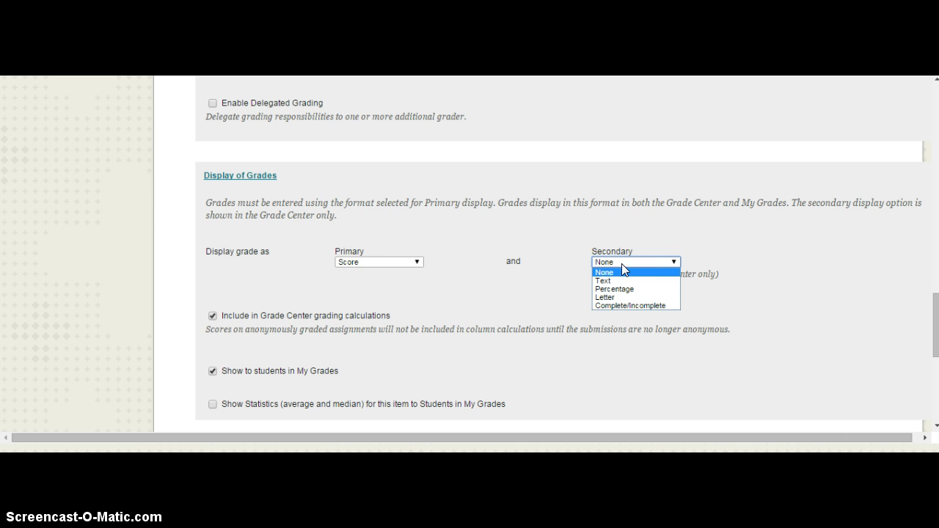
pyautogui.press('Down')
pyautogui.press('Down')
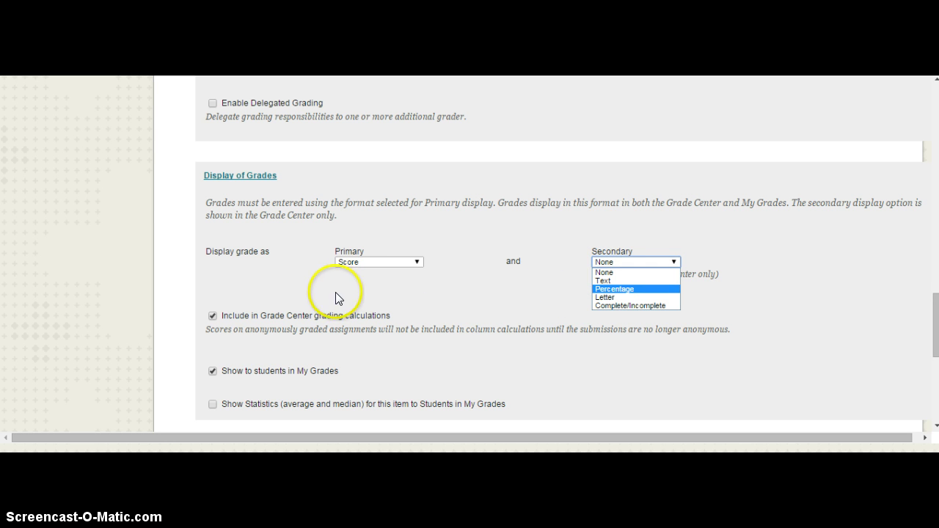
pyautogui.click(289, 280)
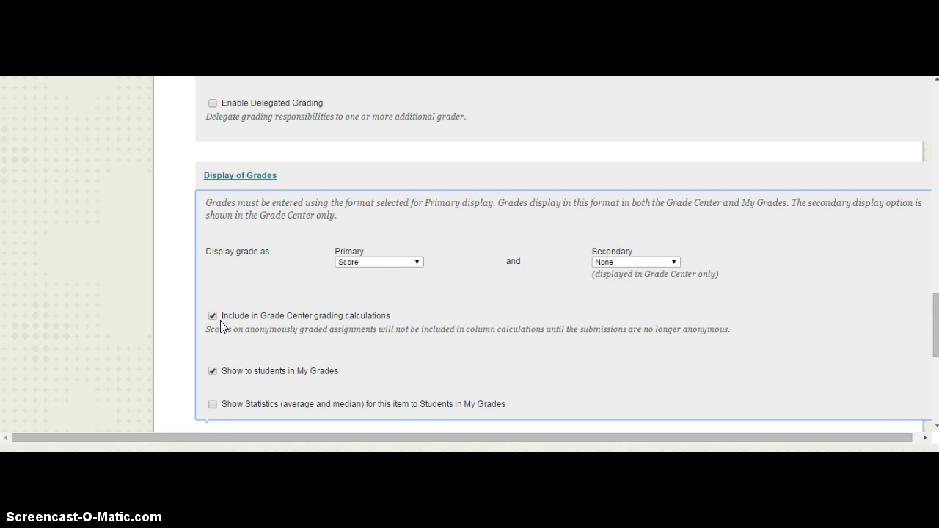
pyautogui.click(387, 404)
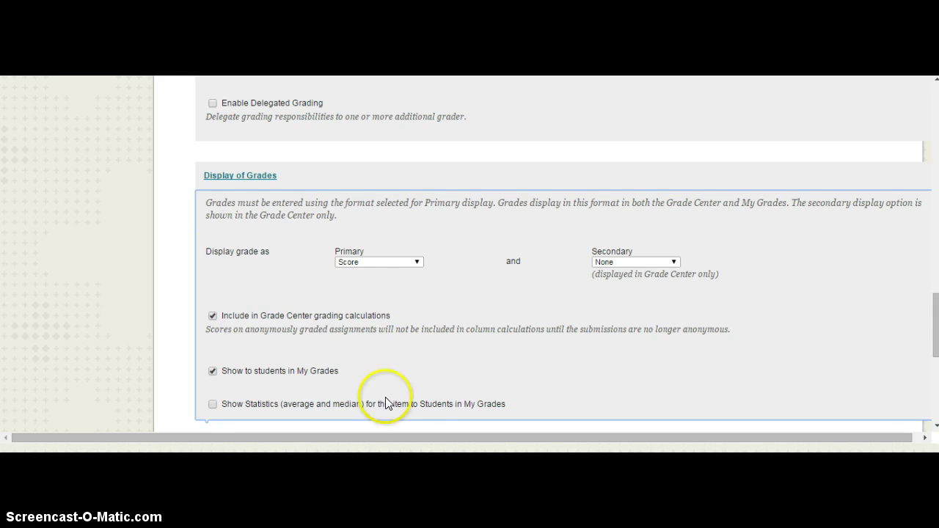
pyautogui.scroll(-1, 435, 355)
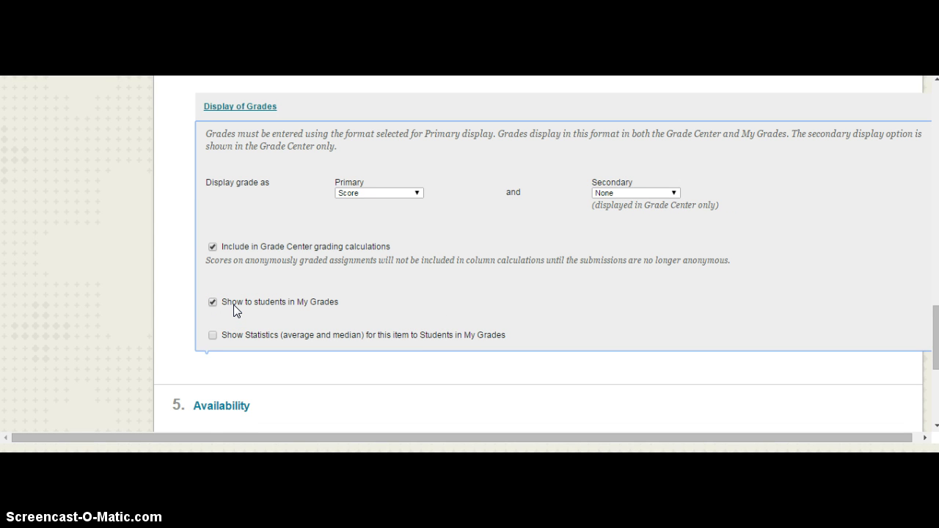
pyautogui.click(213, 303)
pyautogui.scroll(-2, 580, 315)
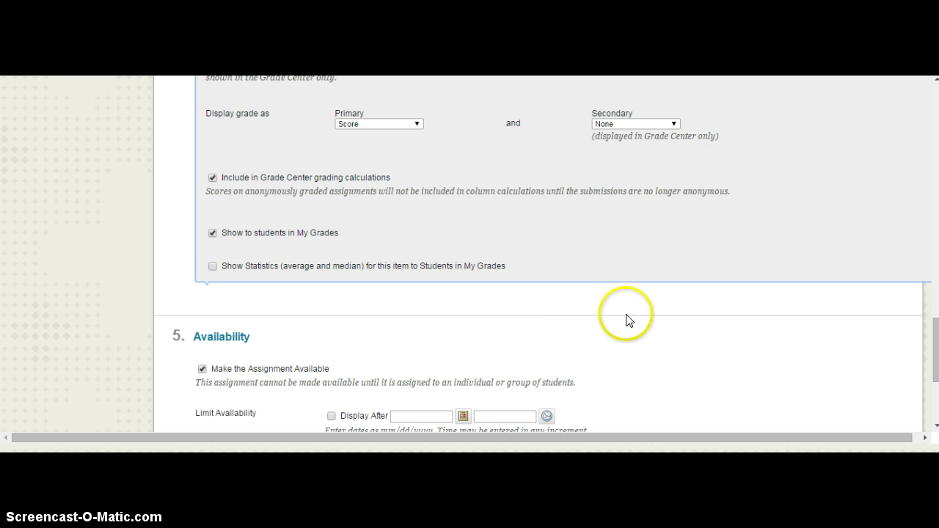
# - Turn on the Display After and Display Until availability limits, and clear both again
pyautogui.scroll(-1, 675, 317)
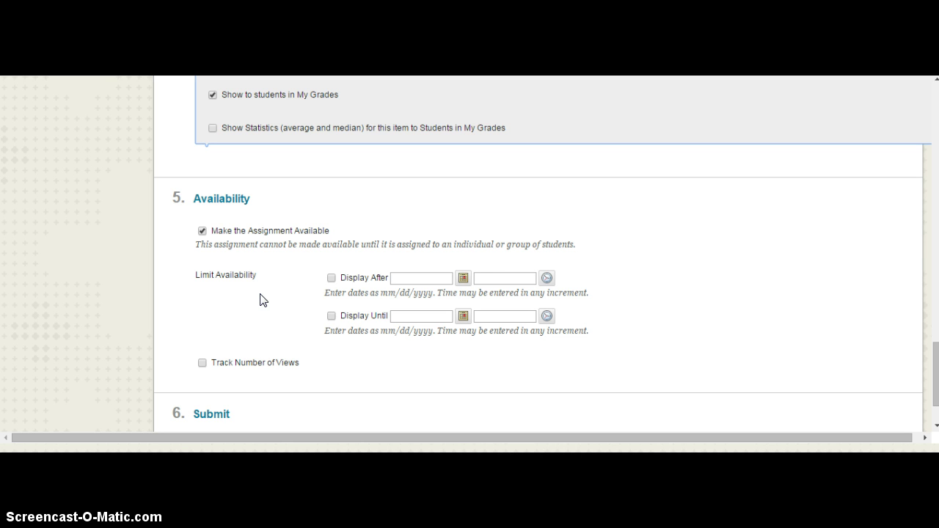
pyautogui.click(331, 278)
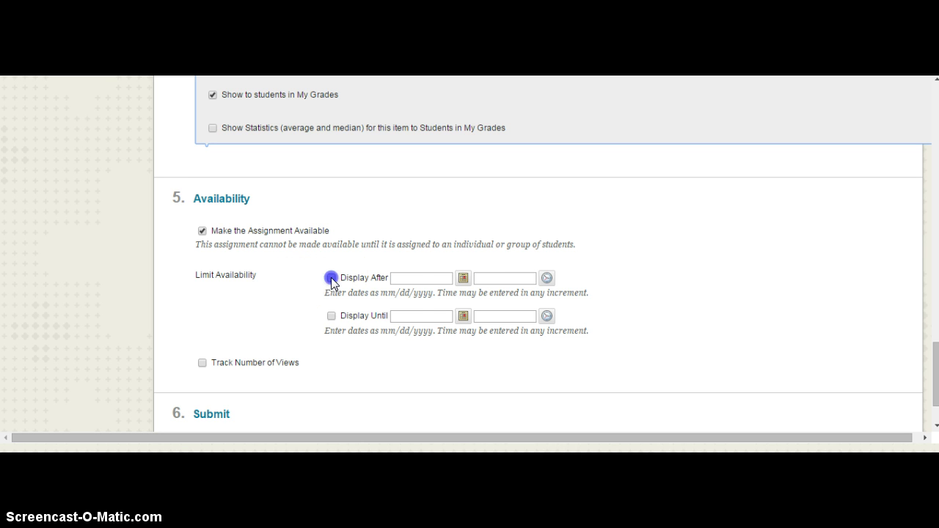
pyautogui.click(328, 316)
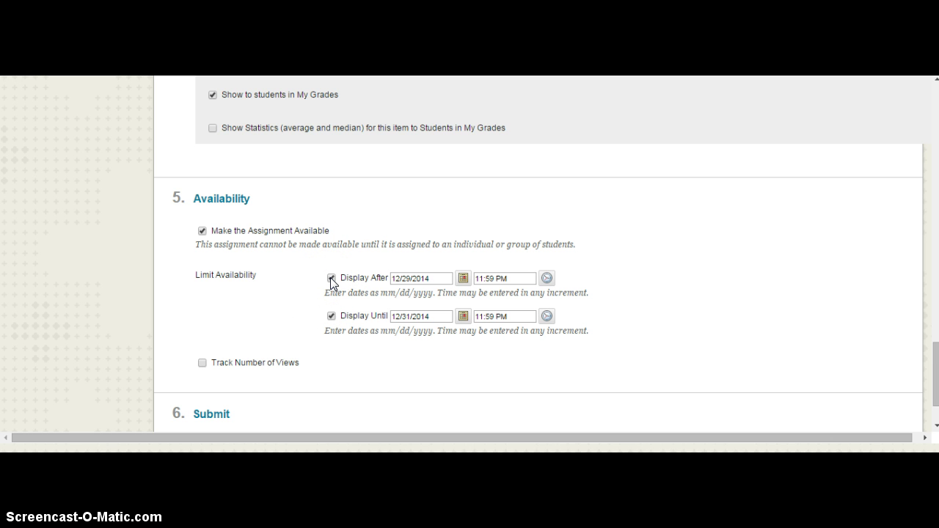
pyautogui.click(331, 278)
pyautogui.click(331, 316)
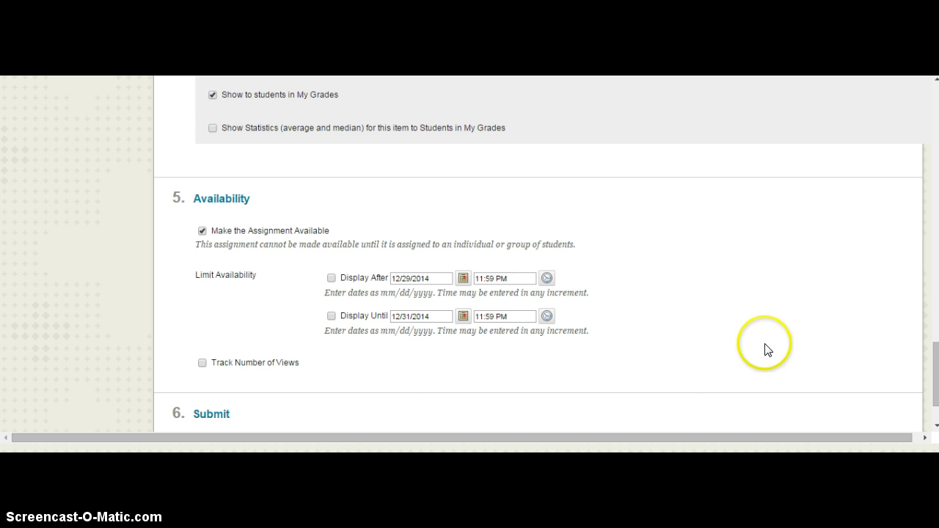
# - Submit the assignment and bring the new Assignment 1 item into view in the course content
pyautogui.scroll(-1, 767, 346)
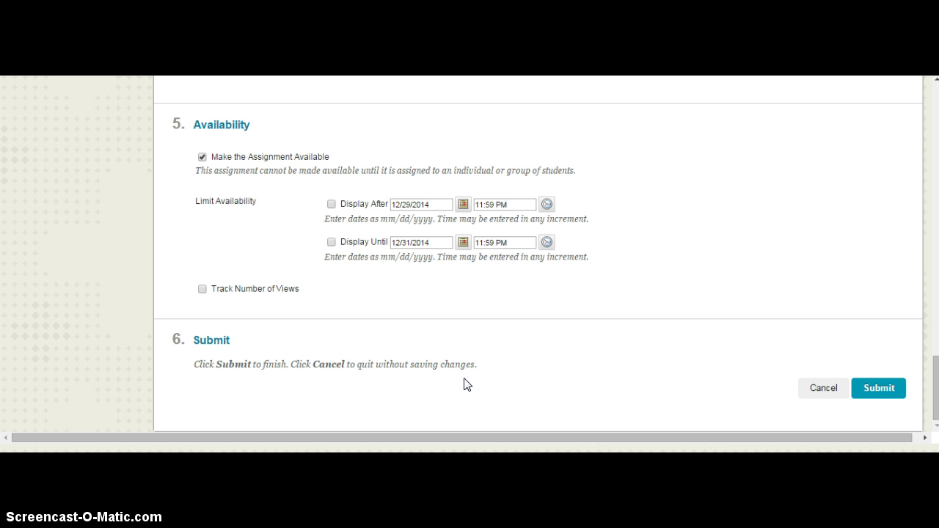
pyautogui.click(879, 389)
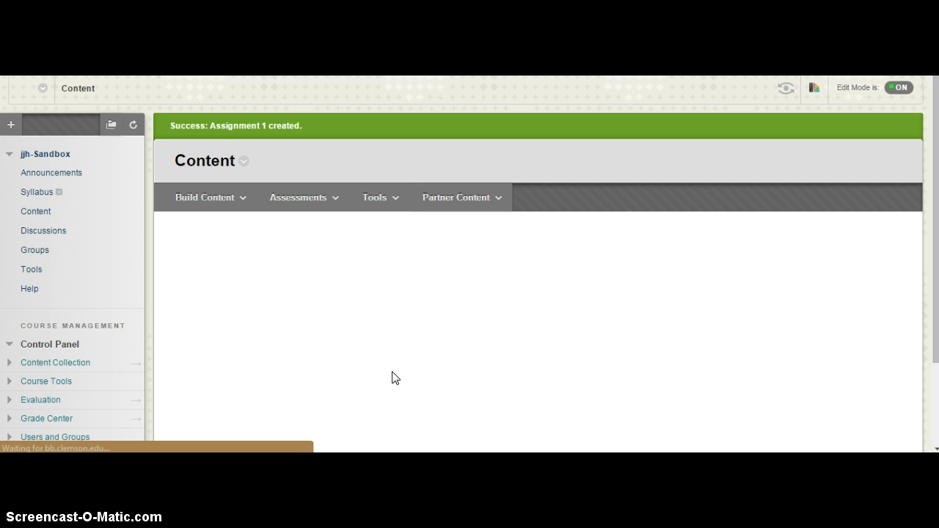
pyautogui.scroll(-6, 411, 370)
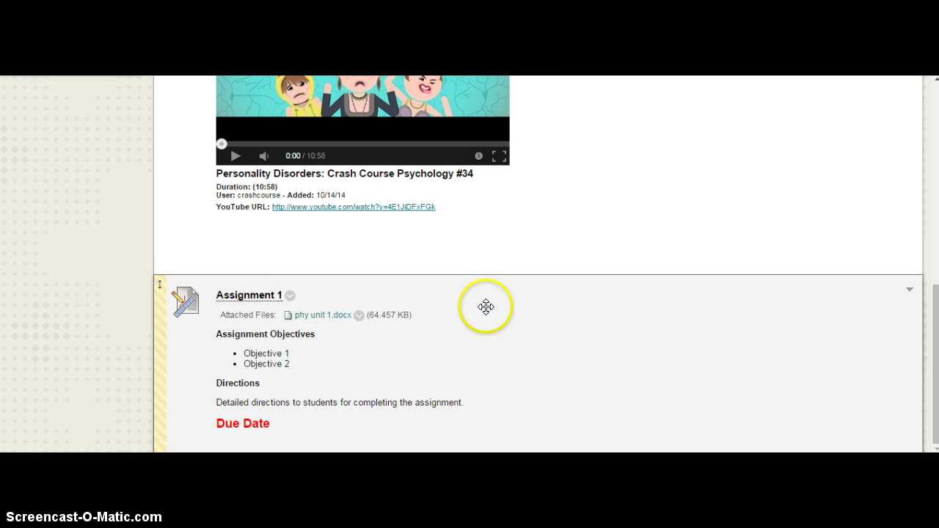